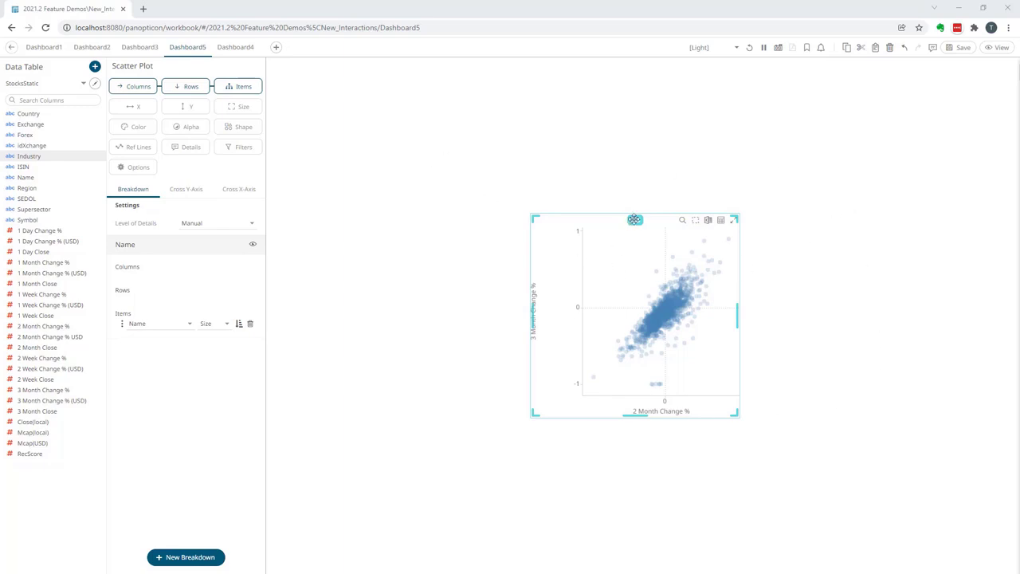
Move the scatter plot up and to the right on the Dashboard5 canvas and resize it by its corners and edges
left_click_drag(635, 220, 680, 194)
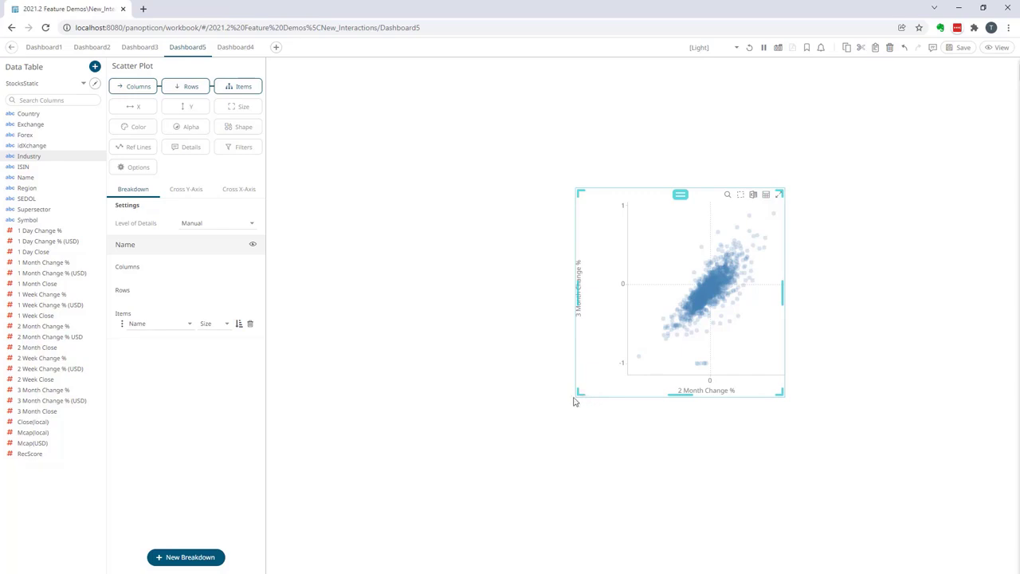
mouse_move(579, 393)
left_mouse_down()
mouse_move(606, 378)
mouse_move(571, 392)
left_mouse_up()
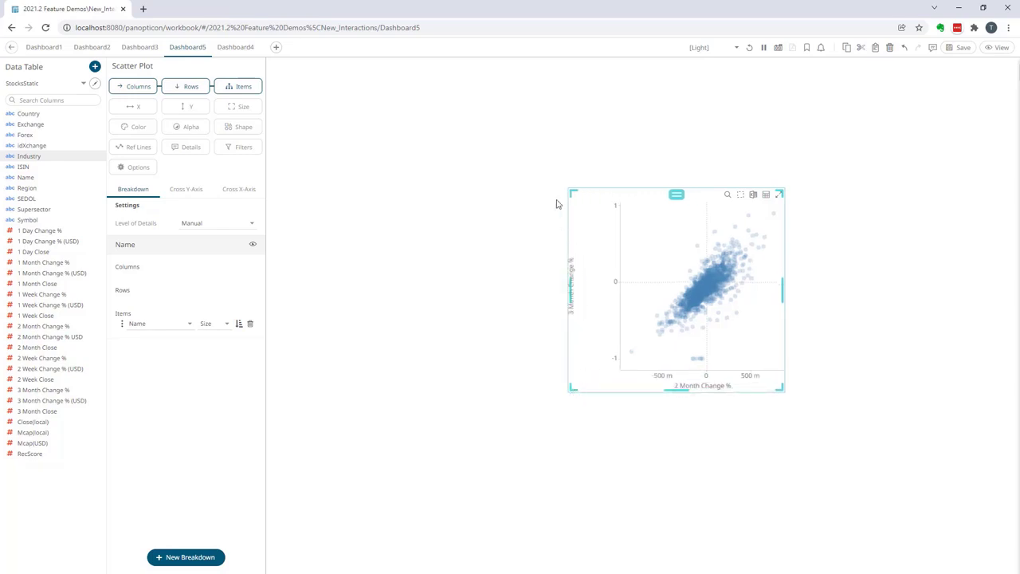
left_click_drag(570, 192, 591, 213)
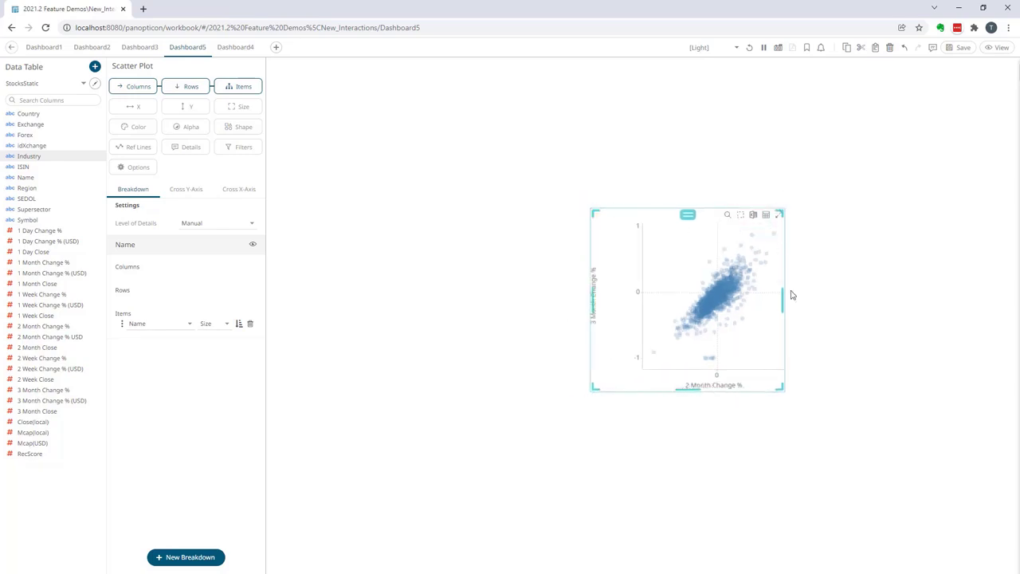
mouse_move(782, 297)
left_mouse_down()
mouse_move(820, 300)
mouse_move(783, 299)
left_mouse_up()
left_click(693, 421)
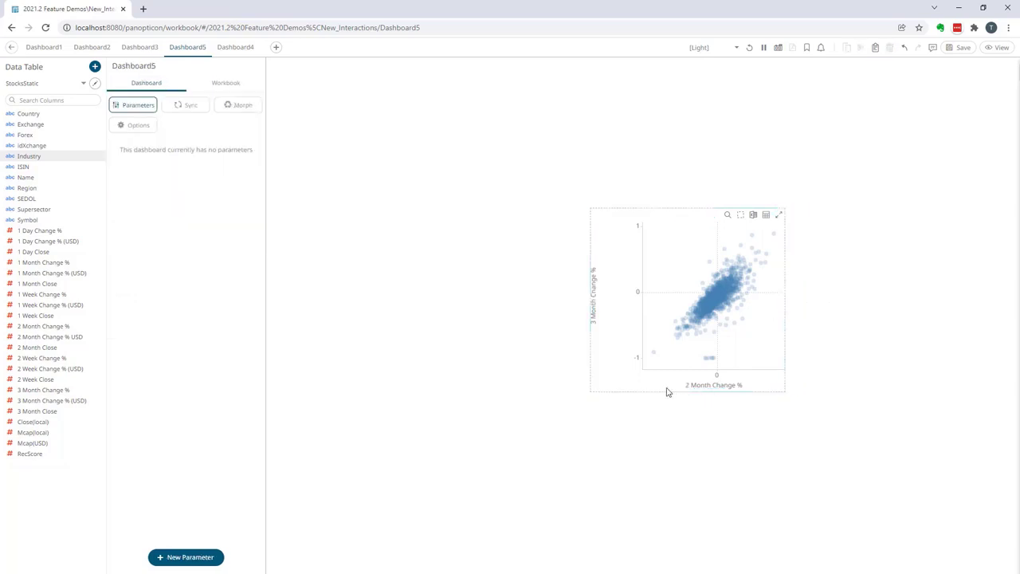
left_click(690, 390)
mouse_move(690, 391)
left_mouse_down()
mouse_move(688, 419)
mouse_move(688, 398)
left_mouse_up()
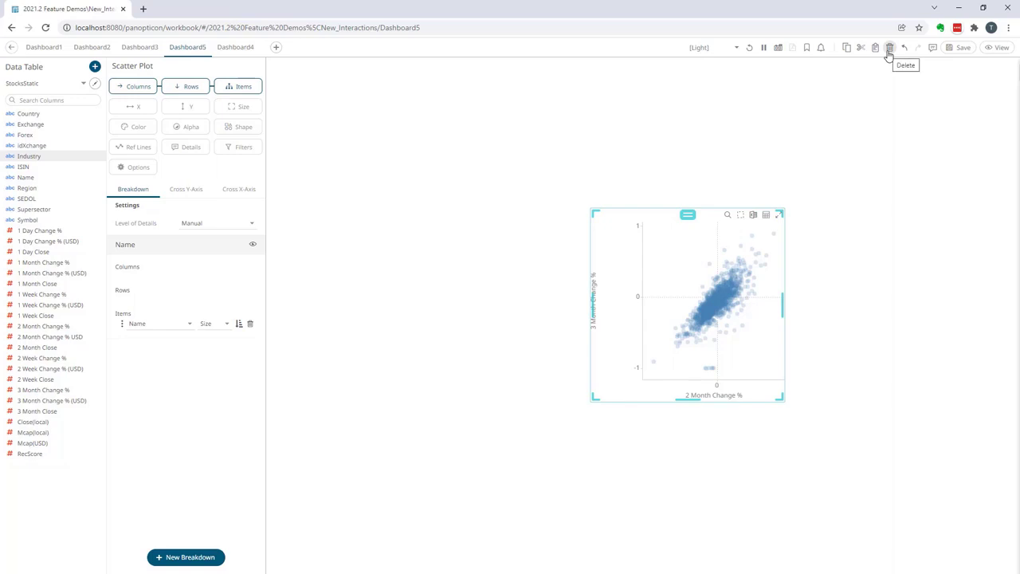
right_click(672, 255)
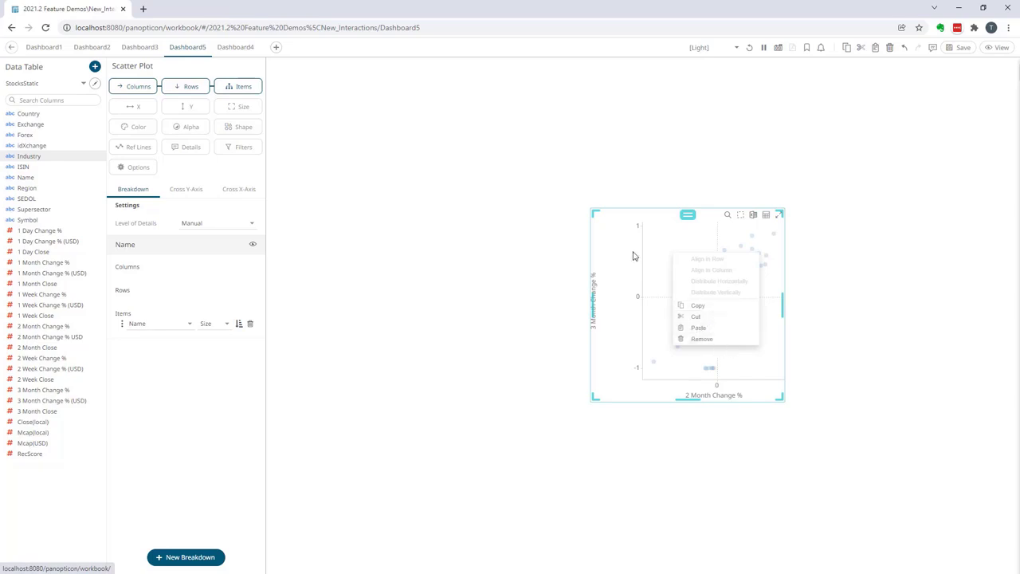
left_click_drag(641, 572, 650, 184)
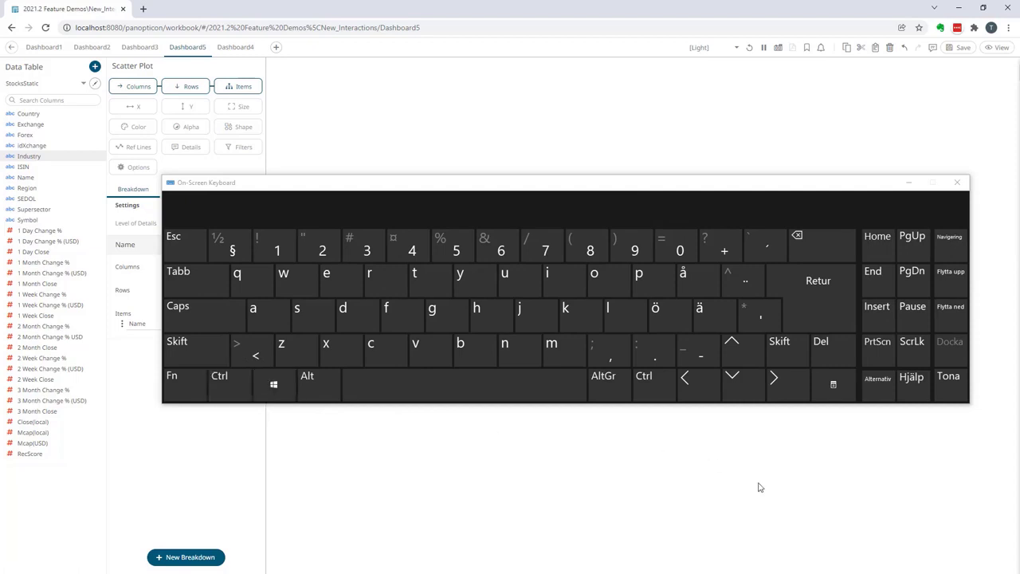
left_click(744, 186)
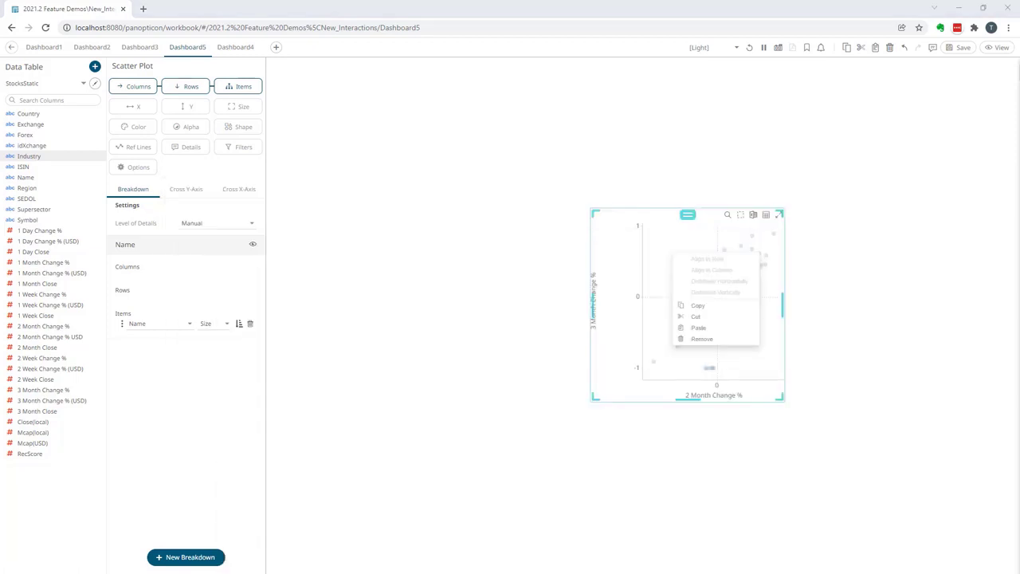
left_click(820, 259)
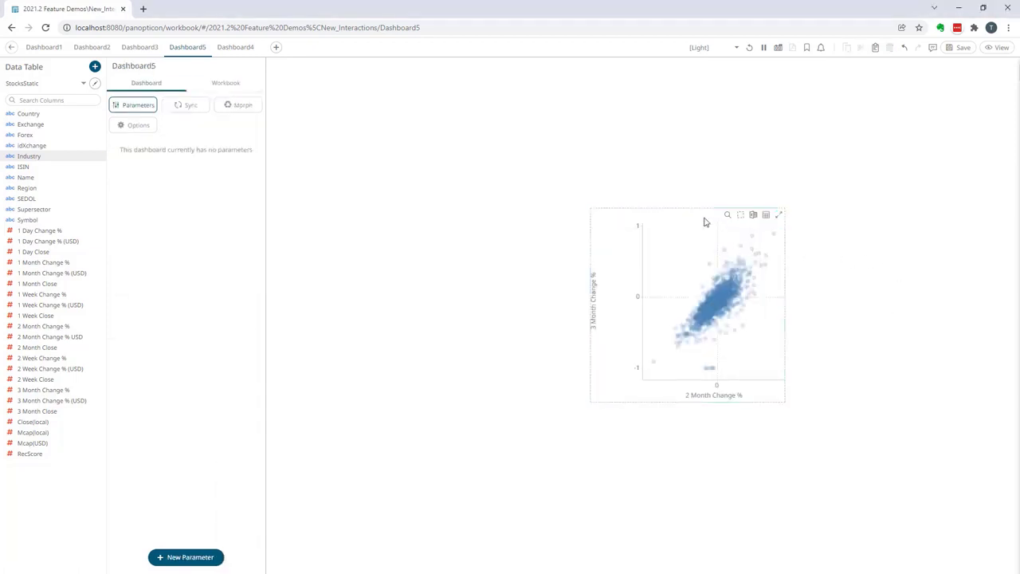
Duplicate the scatter plot and place the copy to the left of the original, slightly higher
left_click(661, 214)
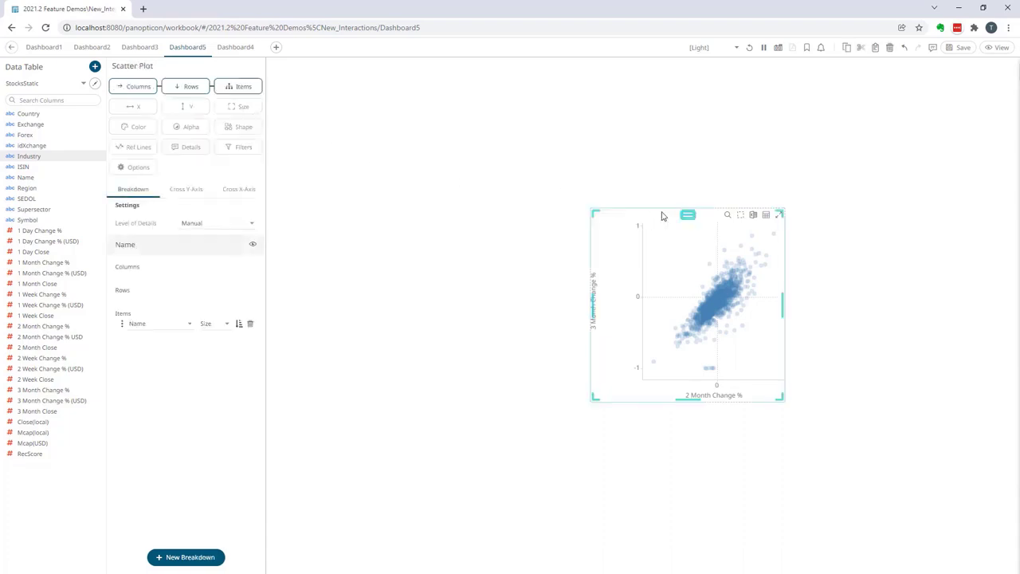
left_click(848, 50)
left_click(875, 50)
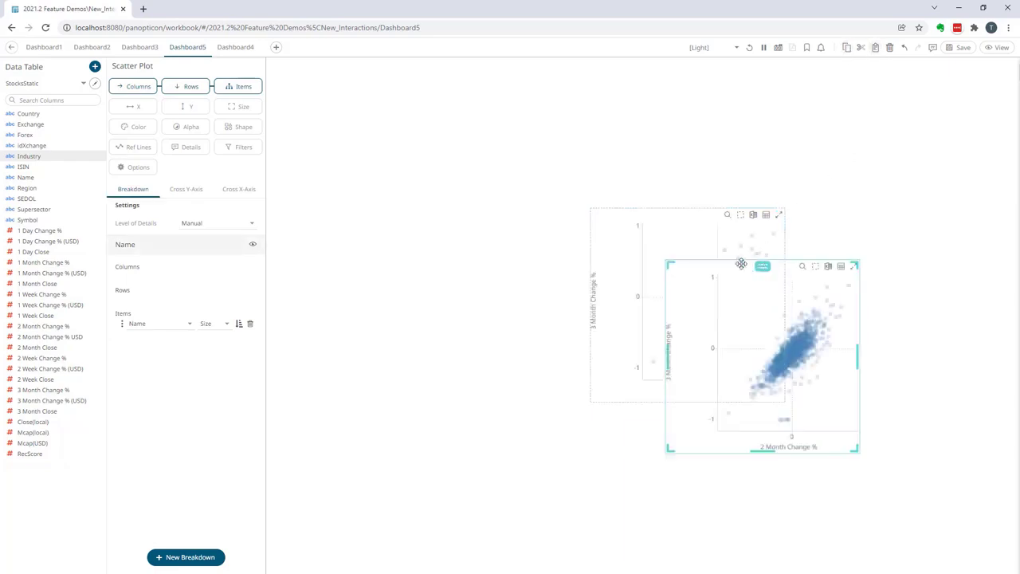
left_click_drag(763, 266, 465, 178)
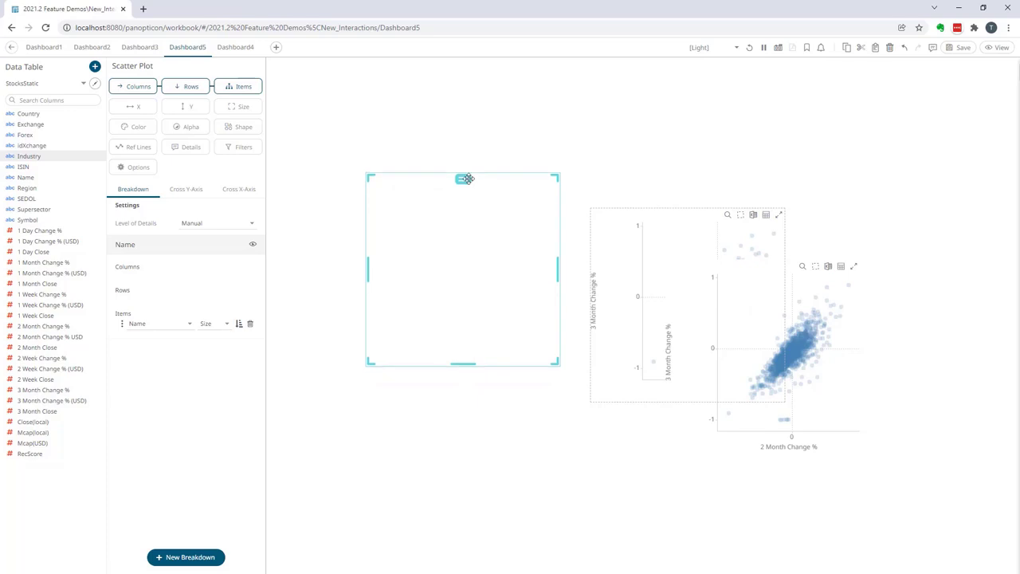
Select both scatter plots and move them together toward the upper-left area of the dashboard canvas
left_click(672, 222)
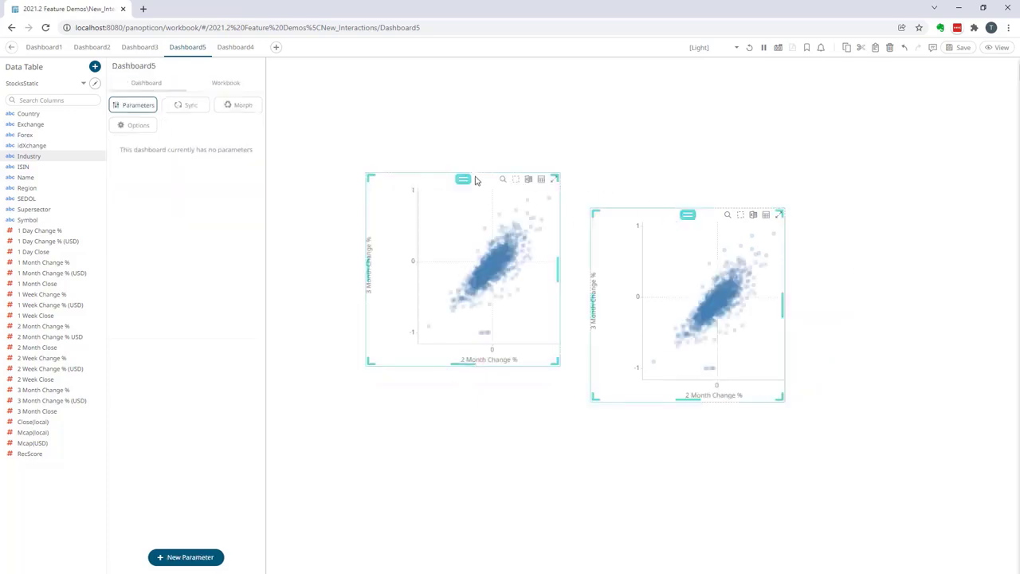
left_click(474, 180, "ctrl")
left_click(493, 189)
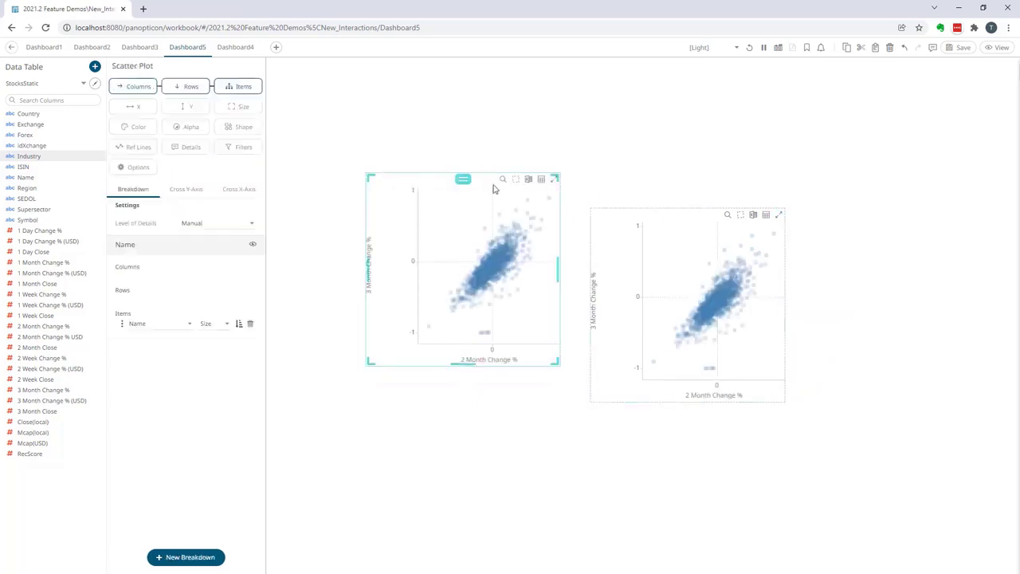
left_click(640, 216, "ctrl")
left_click_drag(694, 214, 606, 112)
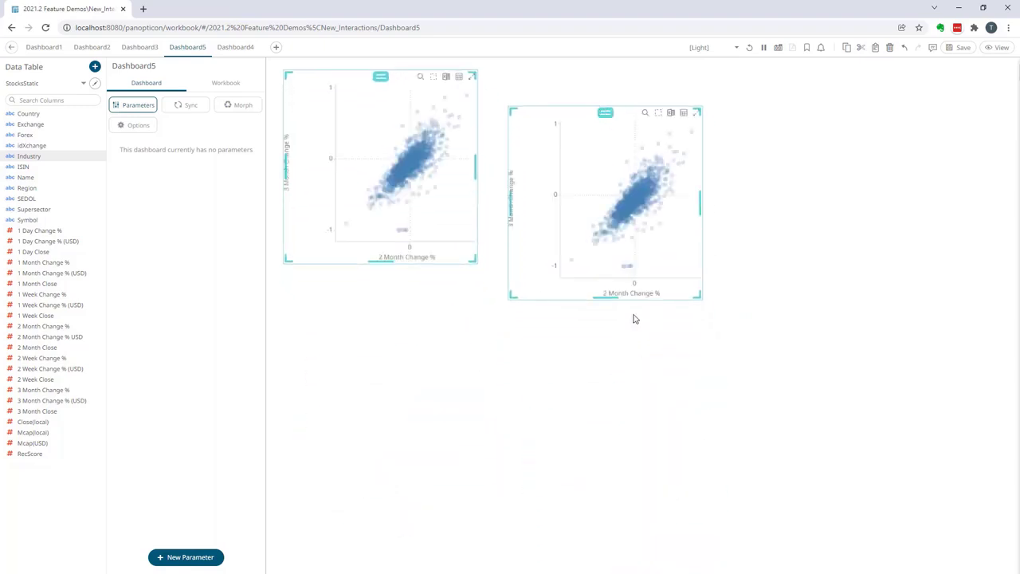
Resize both selected scatter plots together, making them slightly narrower and shorter
mouse_move(609, 296)
left_mouse_down()
mouse_move(610, 263)
mouse_move(608, 298)
left_mouse_up()
left_click_drag(701, 209, 693, 216)
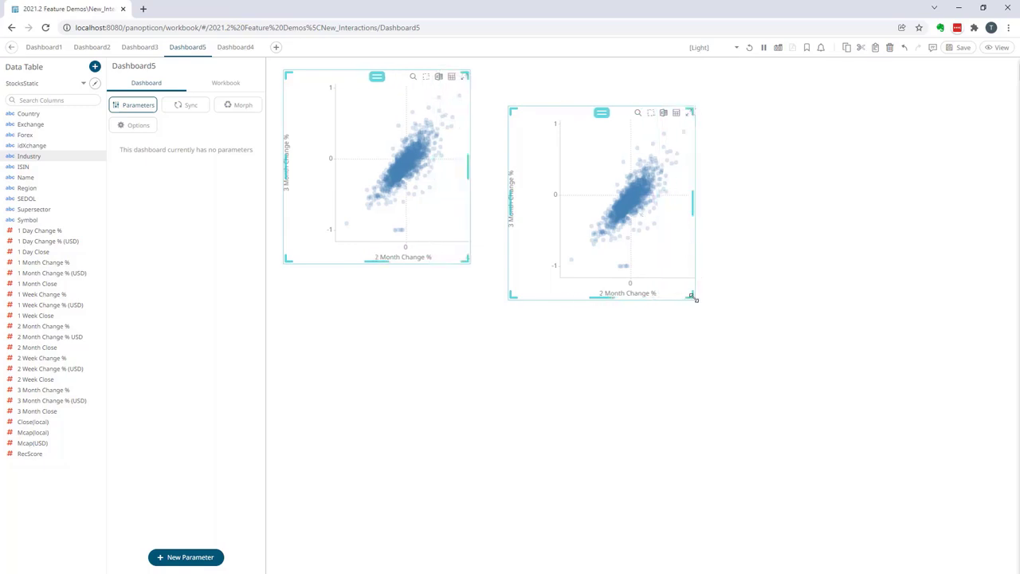
mouse_move(695, 298)
left_mouse_down()
mouse_move(690, 257)
mouse_move(678, 294)
left_mouse_up()
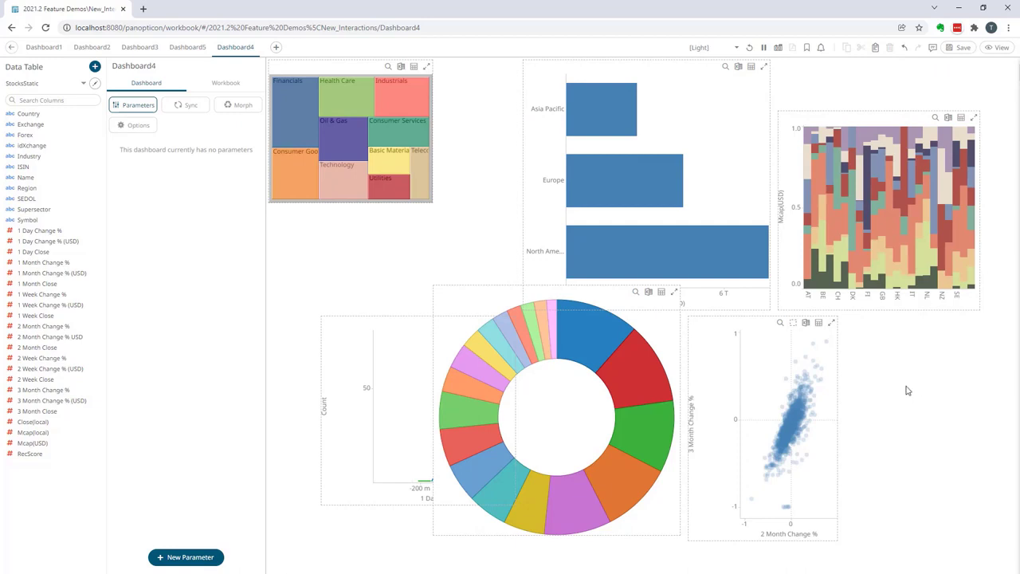
Shift the scatter plot on Dashboard4 slightly to the right, beside the donut chart
left_click(751, 326)
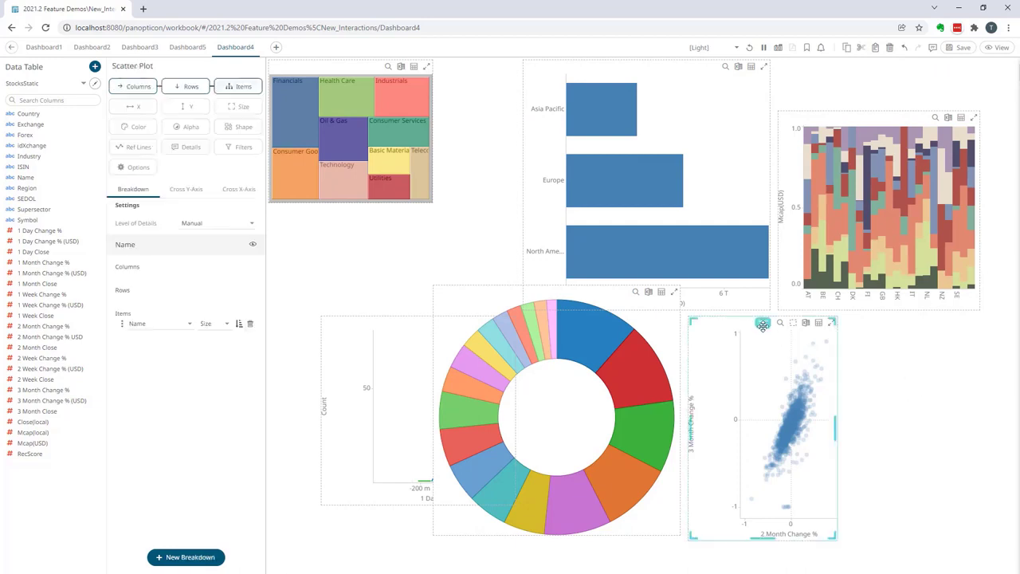
left_click_drag(765, 324, 852, 321)
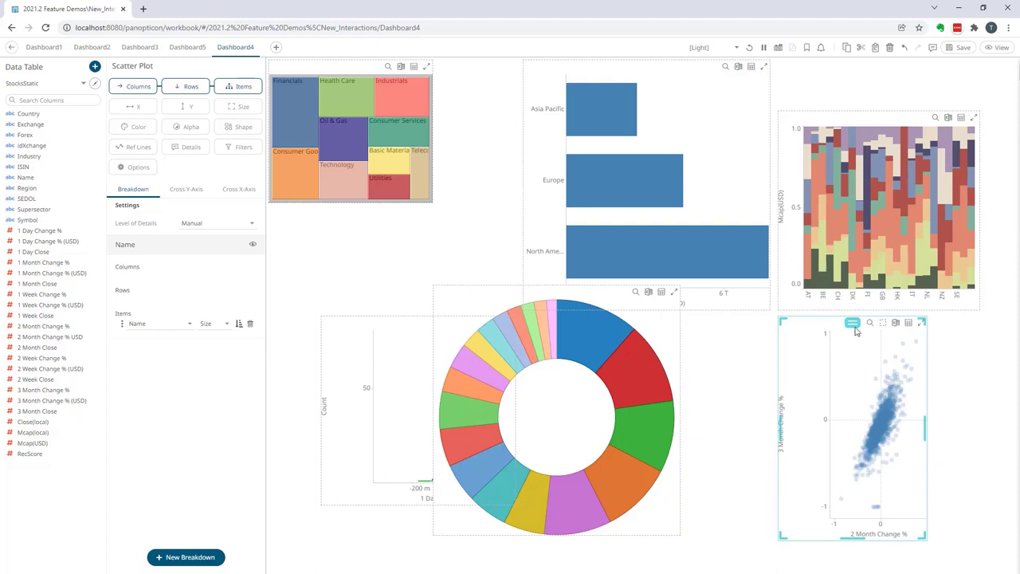
left_click_drag(851, 324, 784, 323)
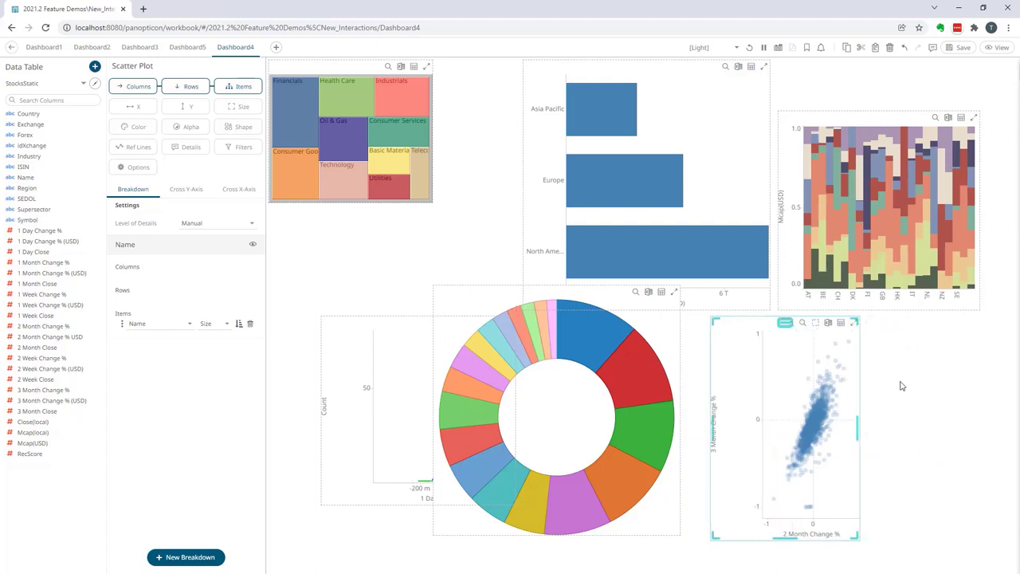
right_click(783, 360)
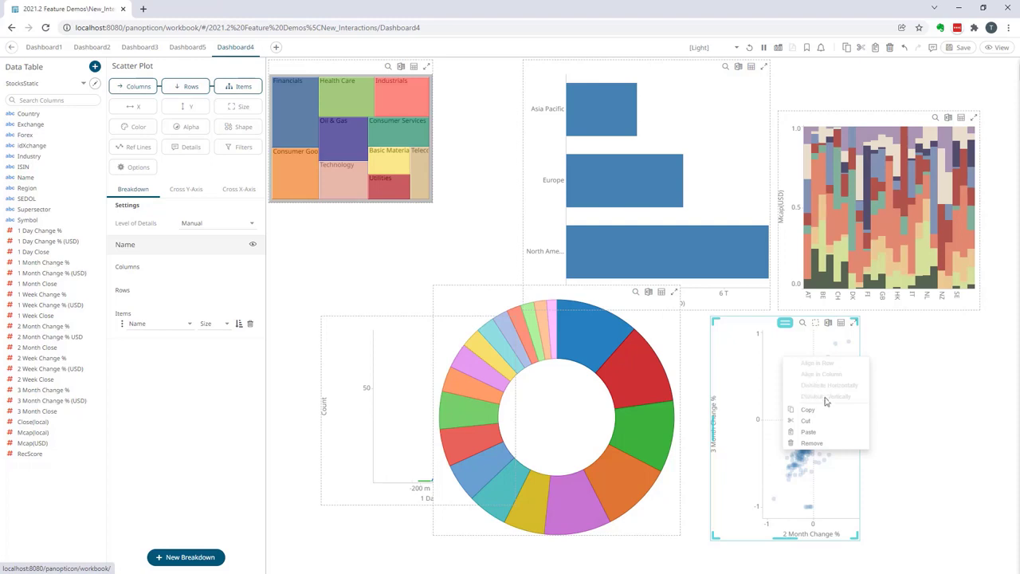
left_click(908, 395)
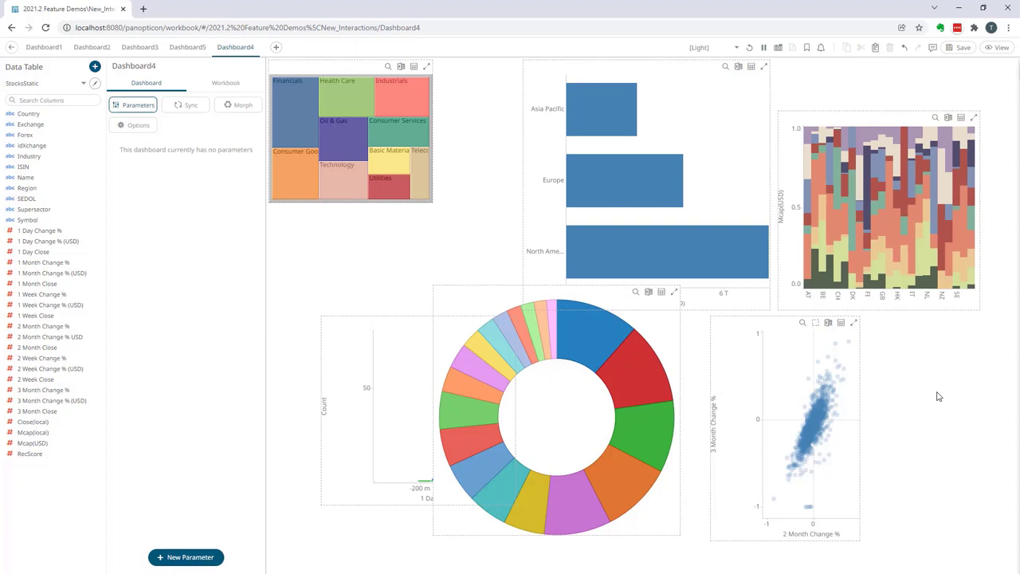
Select all six charts on Dashboard4 and align them in a row
left_click(783, 329)
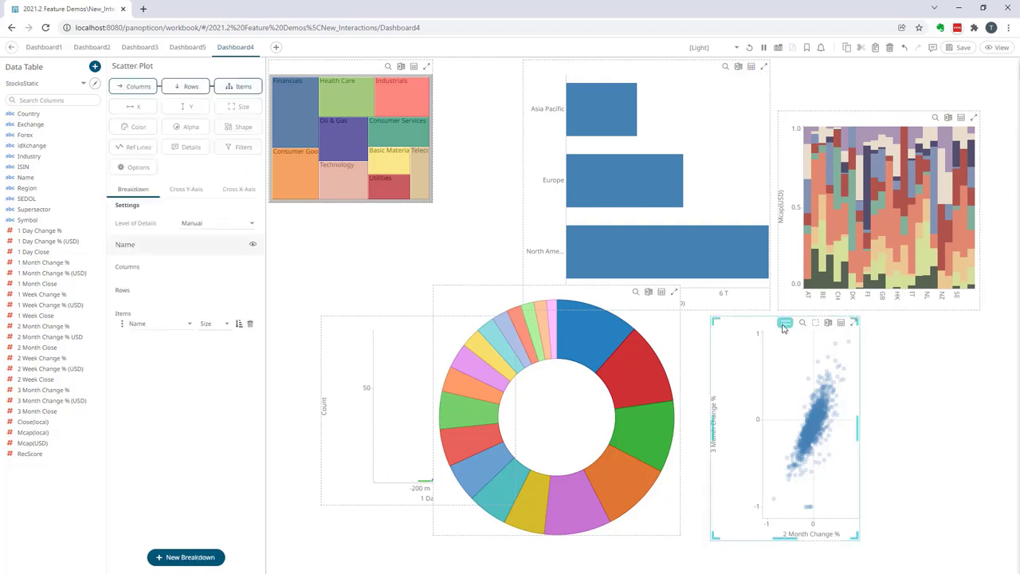
left_click(485, 293, "ctrl")
left_click(362, 327, "ctrl")
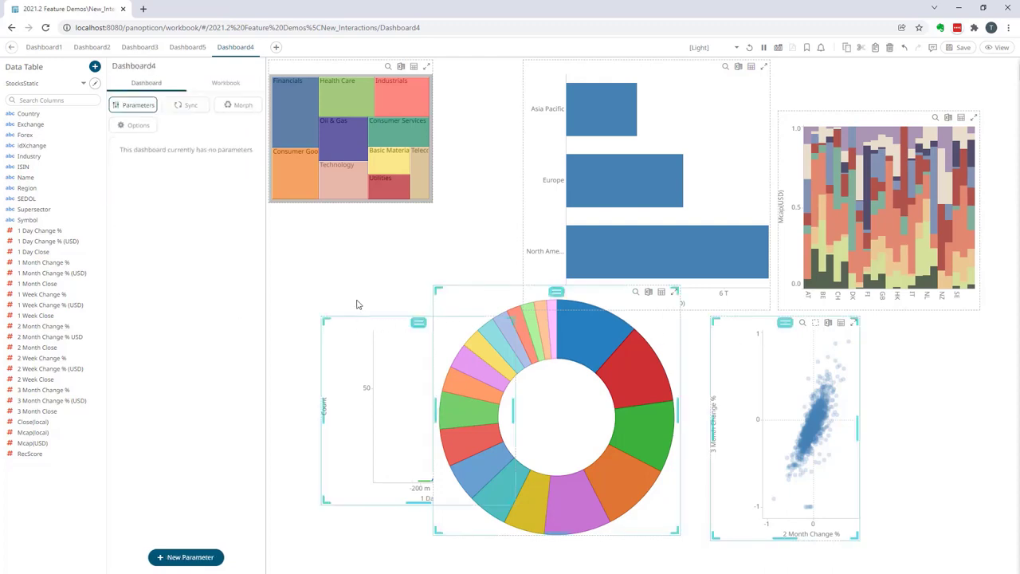
left_click(343, 72, "ctrl")
left_click(846, 120, "ctrl")
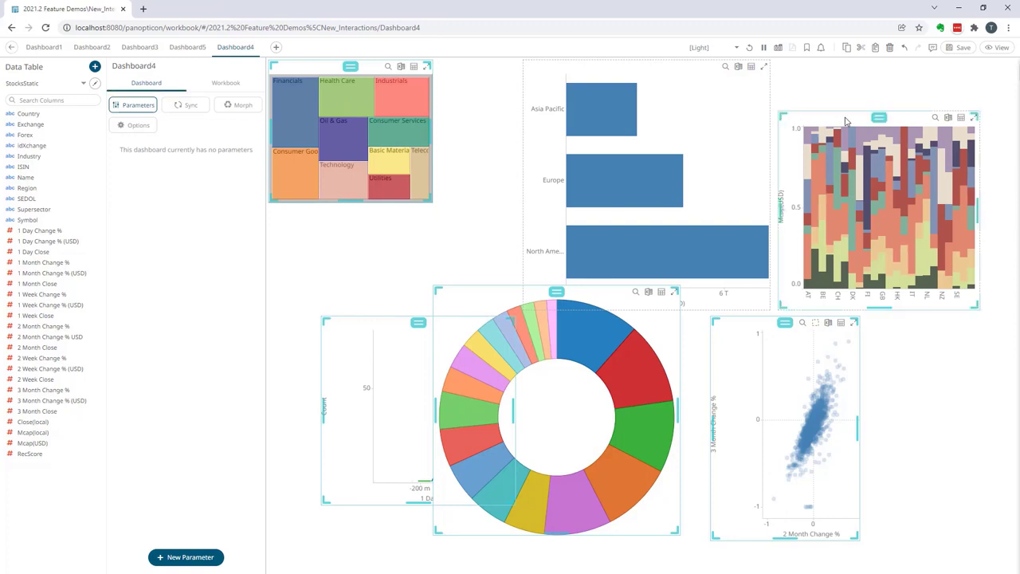
left_click(680, 70, "ctrl")
right_click(679, 71)
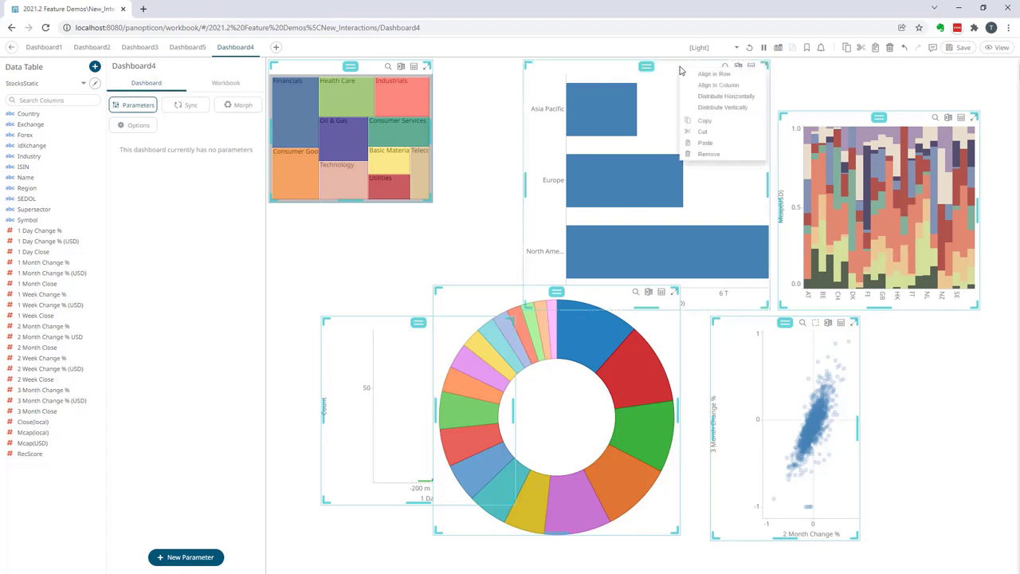
left_click(712, 74)
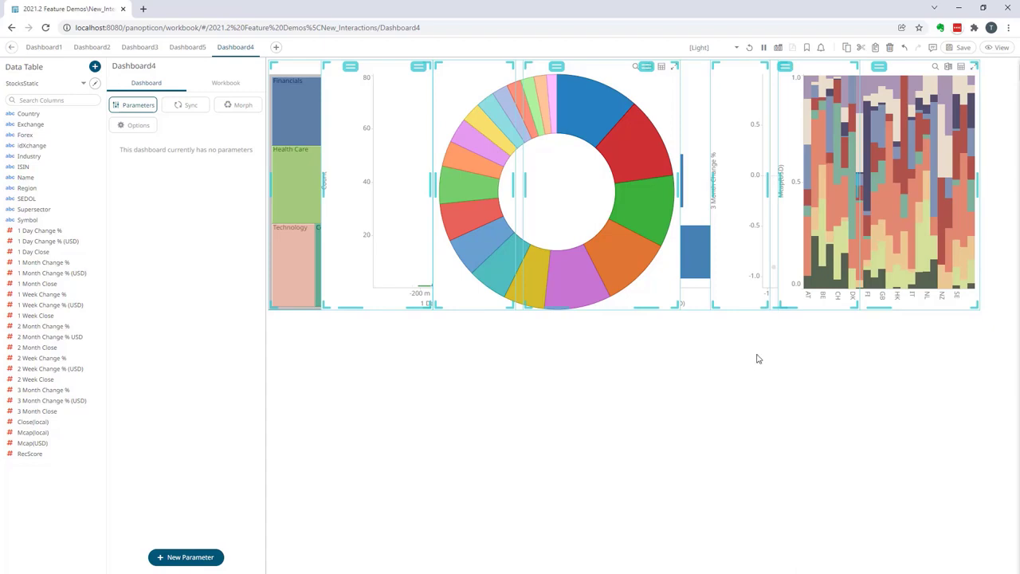
Distribute the six aligned charts horizontally and clear the selection
right_click(657, 102)
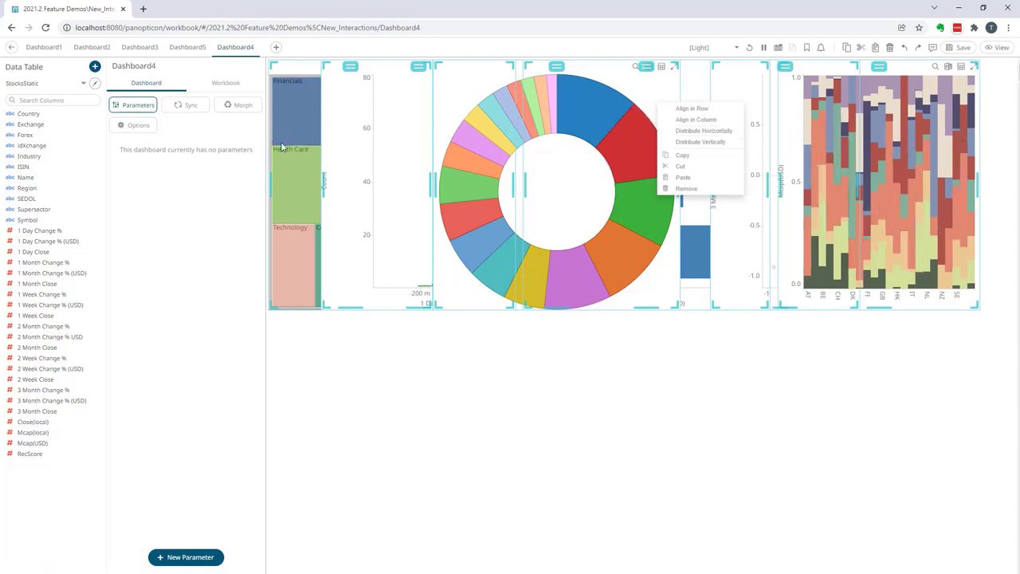
left_click(714, 132)
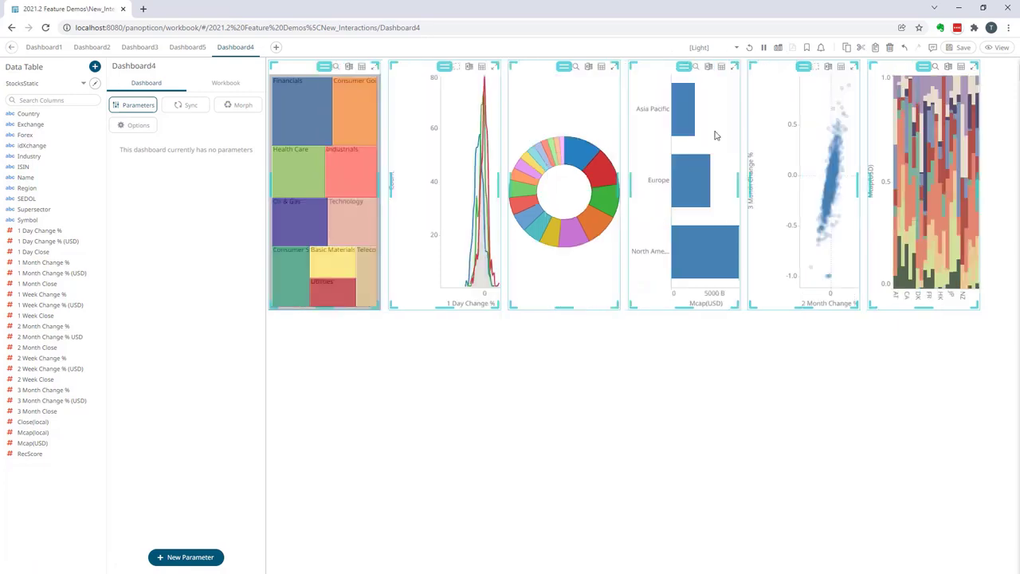
left_click(805, 364)
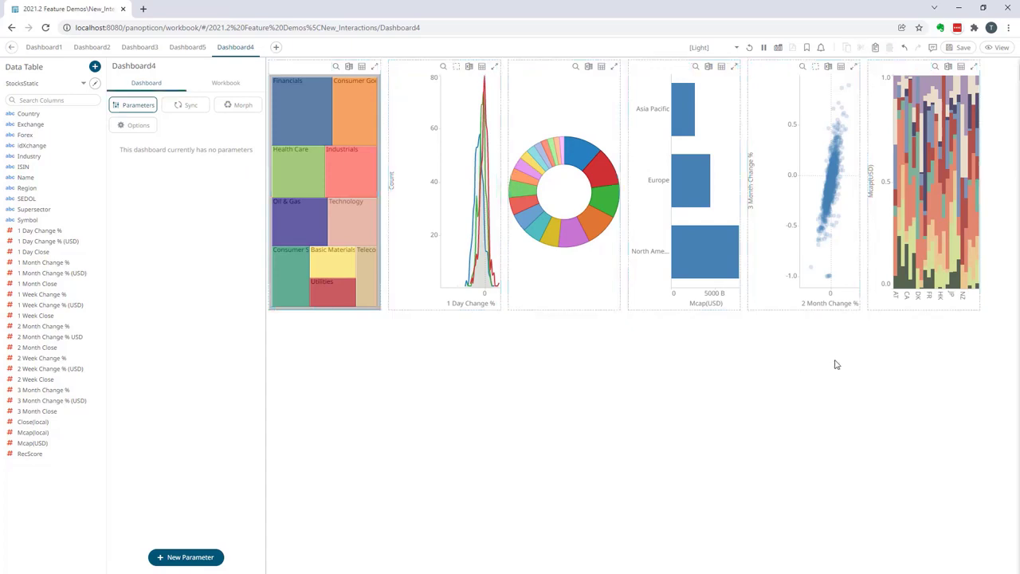
Select the bar chart, scatter plot and stacked bar chart and move them together into a second row below
left_click(683, 74)
left_click(770, 73, "ctrl")
left_click(892, 70, "ctrl")
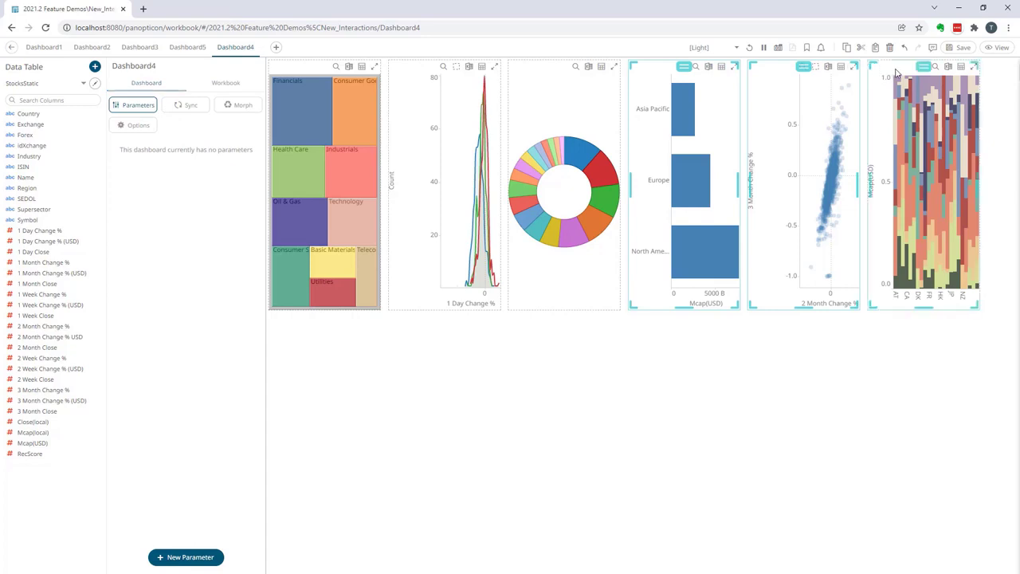
left_click_drag(929, 71, 948, 360)
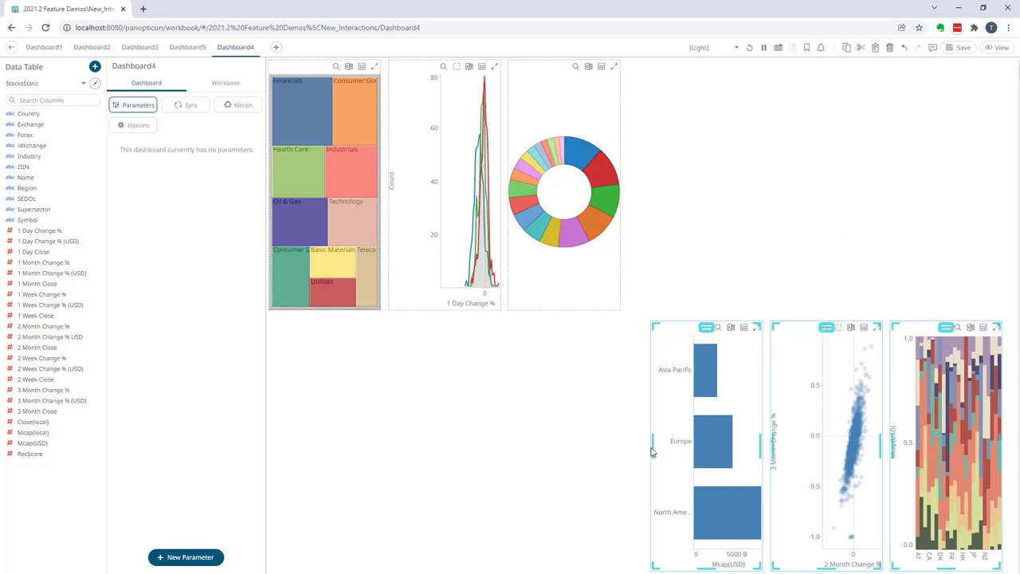
Widen the three selected lower-row charts to span the full dashboard width and distribute them horizontally
left_click_drag(650, 447, 286, 447)
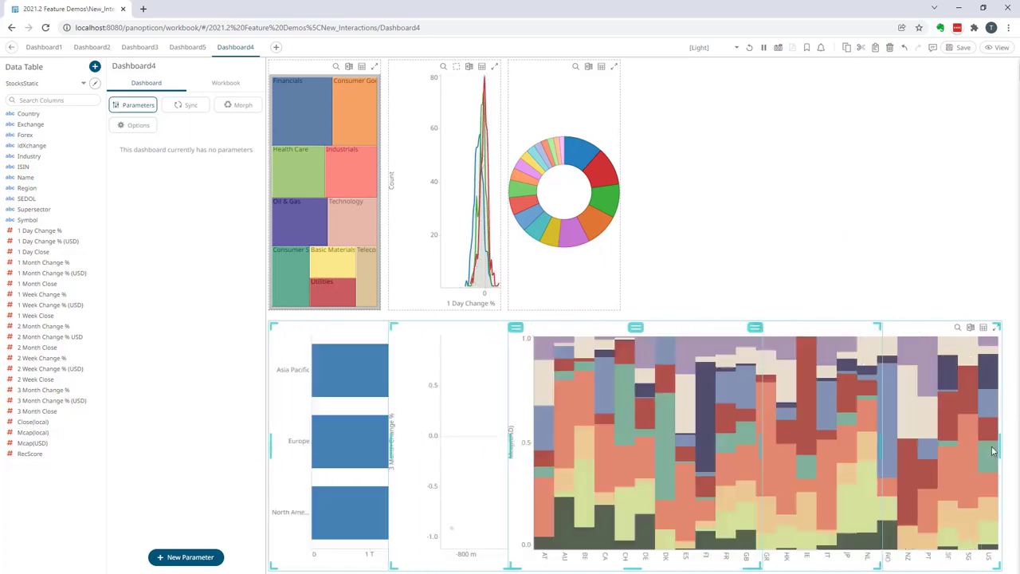
left_click_drag(999, 454, 1015, 449)
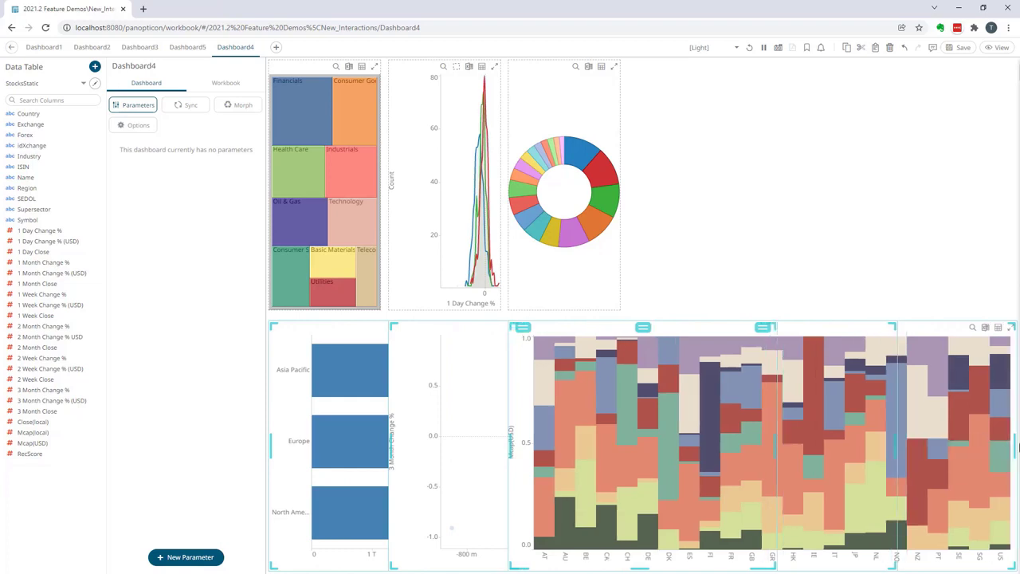
right_click(472, 336)
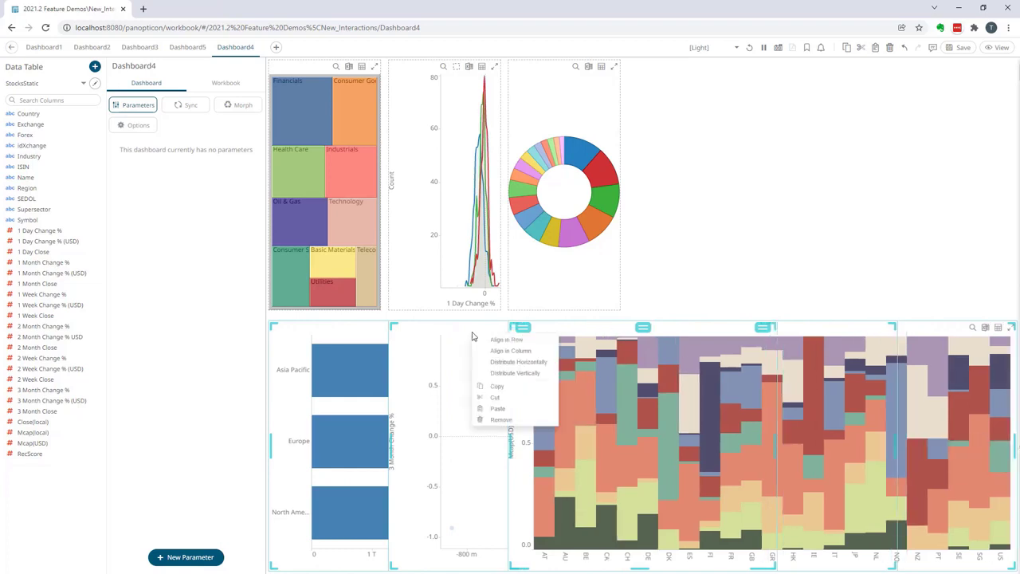
left_click(535, 366)
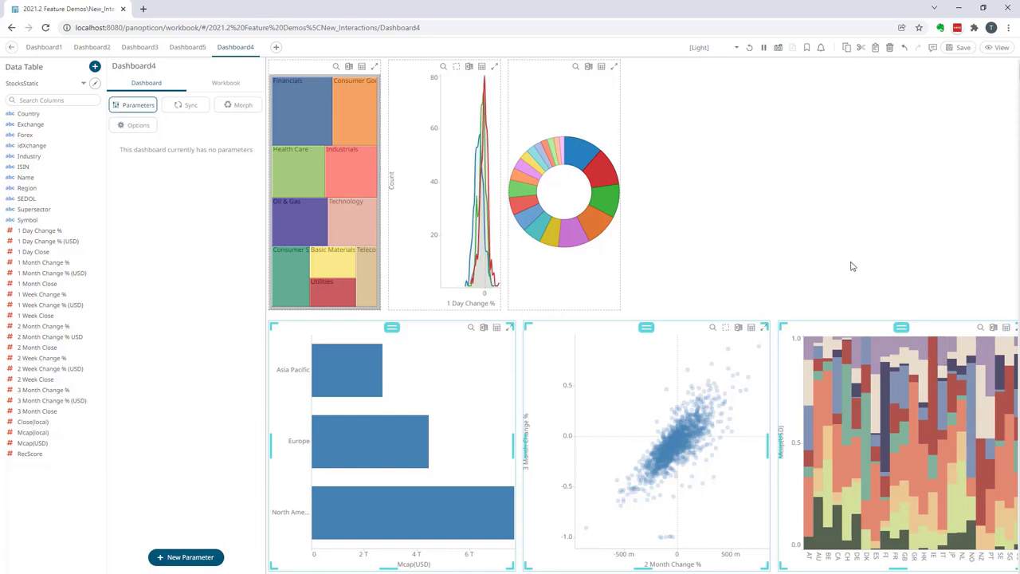
Select the treemap, 1 Day Change % chart and donut chart, widen them across the dashboard, and distribute them horizontally
left_click(426, 69, "ctrl")
left_click(533, 72, "ctrl")
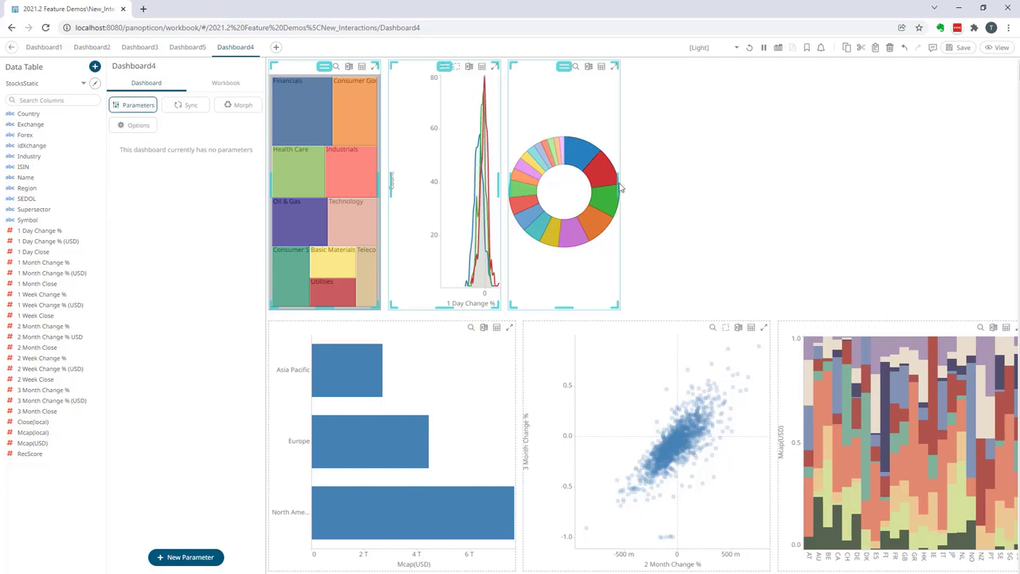
left_click_drag(619, 185, 1008, 191)
right_click(797, 116)
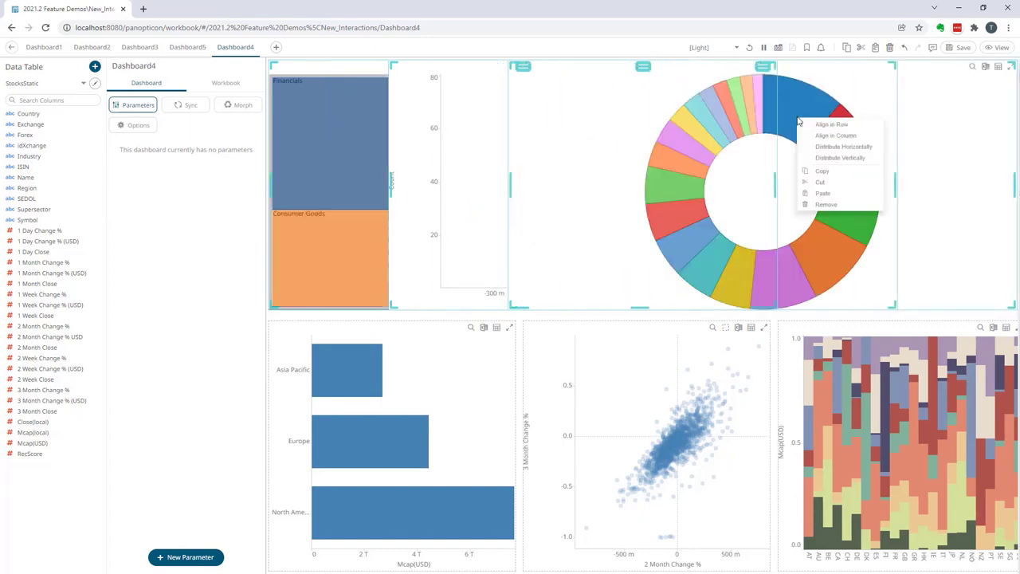
left_click(844, 147)
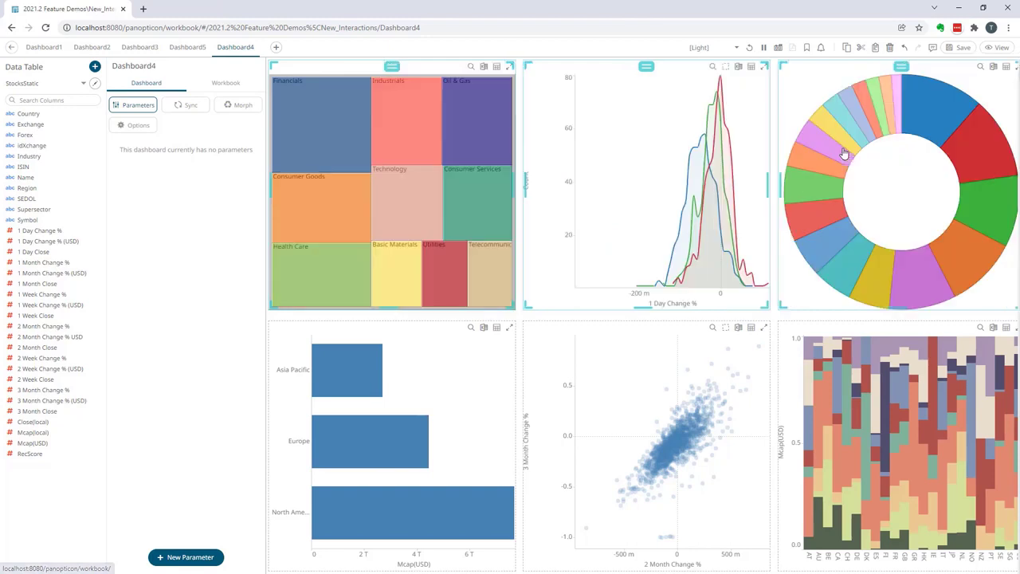
left_click(781, 320)
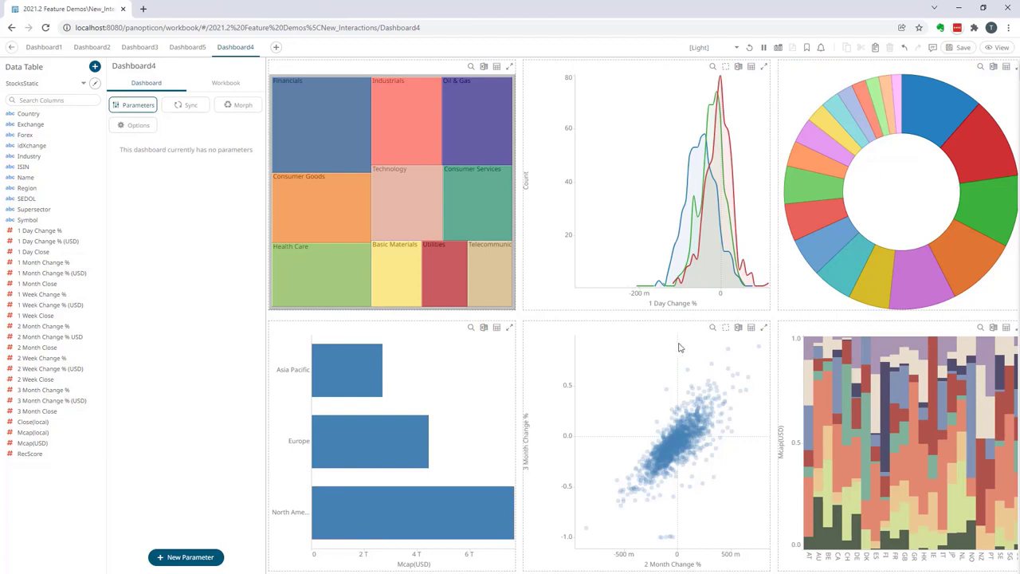
Select the treemap and the bar chart below it and distribute them vertically
left_click(422, 68)
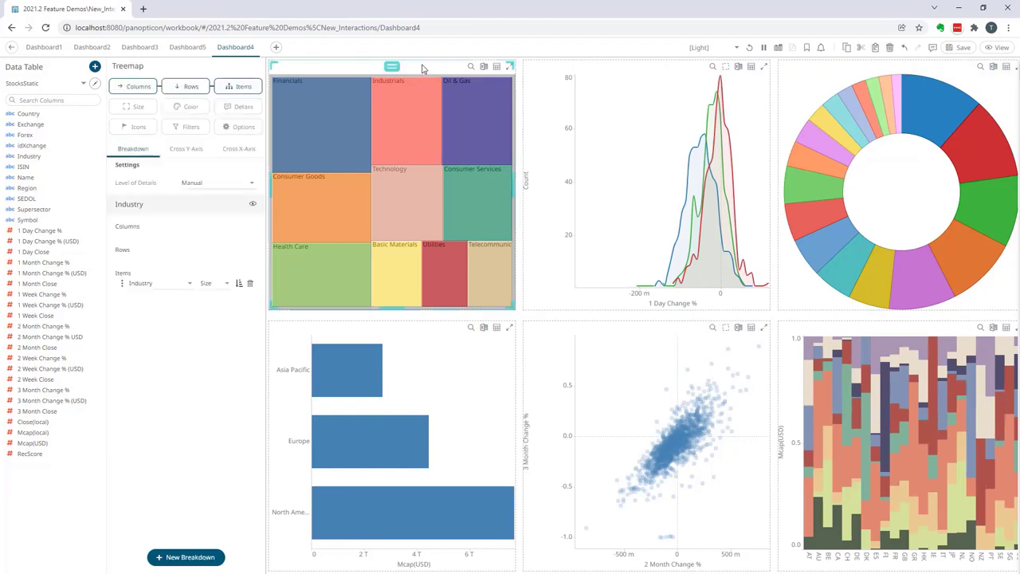
left_click(444, 332, "ctrl")
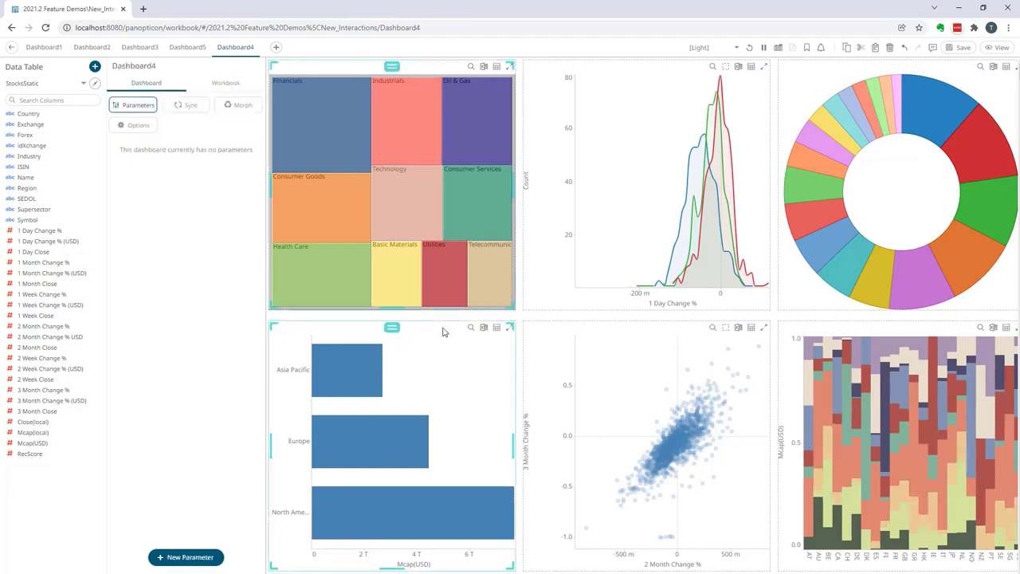
right_click(444, 330)
left_click(485, 370)
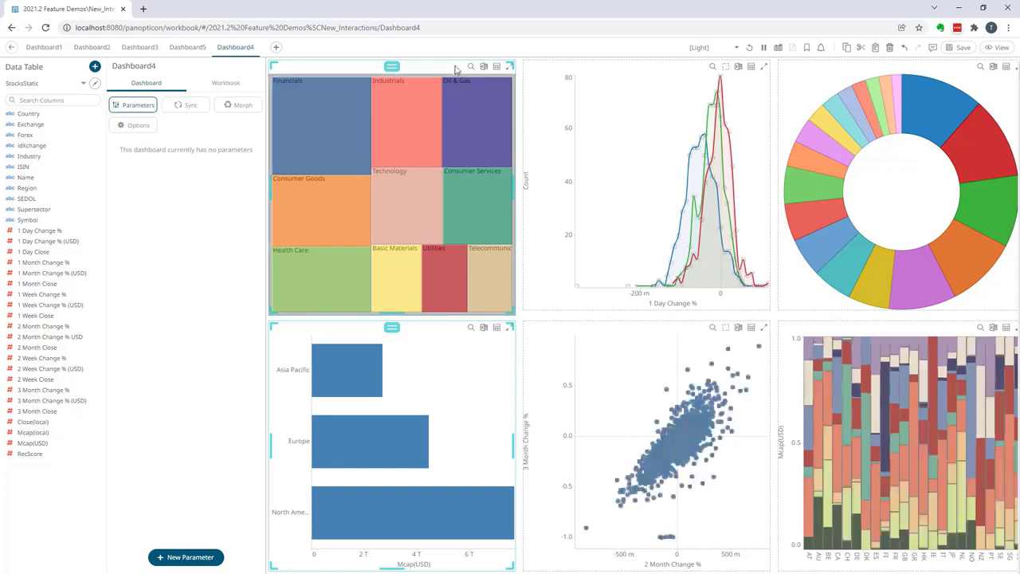
Select the donut chart, 1 Day Change % chart and treemap and align them in a row
left_click(815, 74)
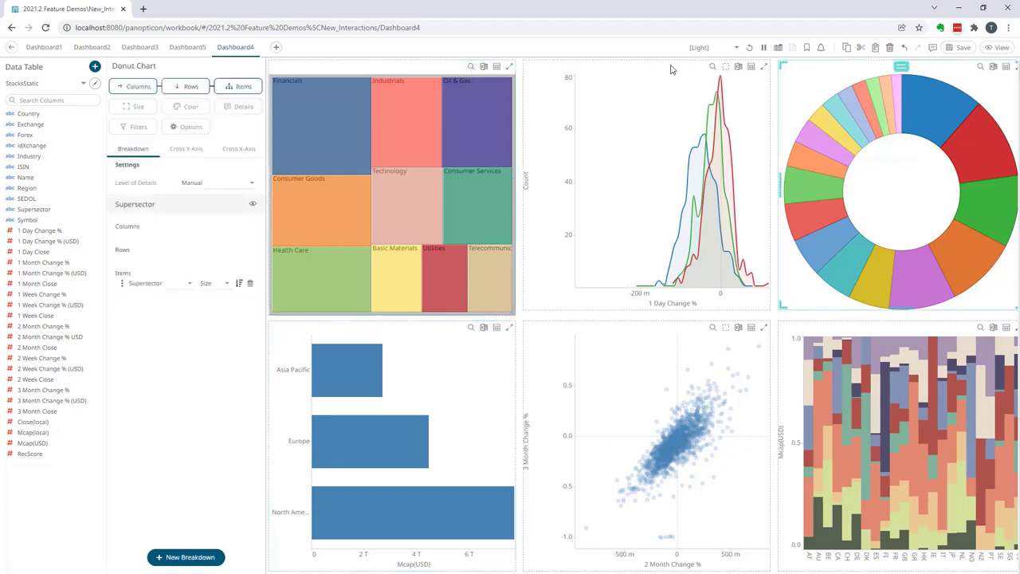
left_click(671, 70, "ctrl")
left_click(450, 70, "ctrl")
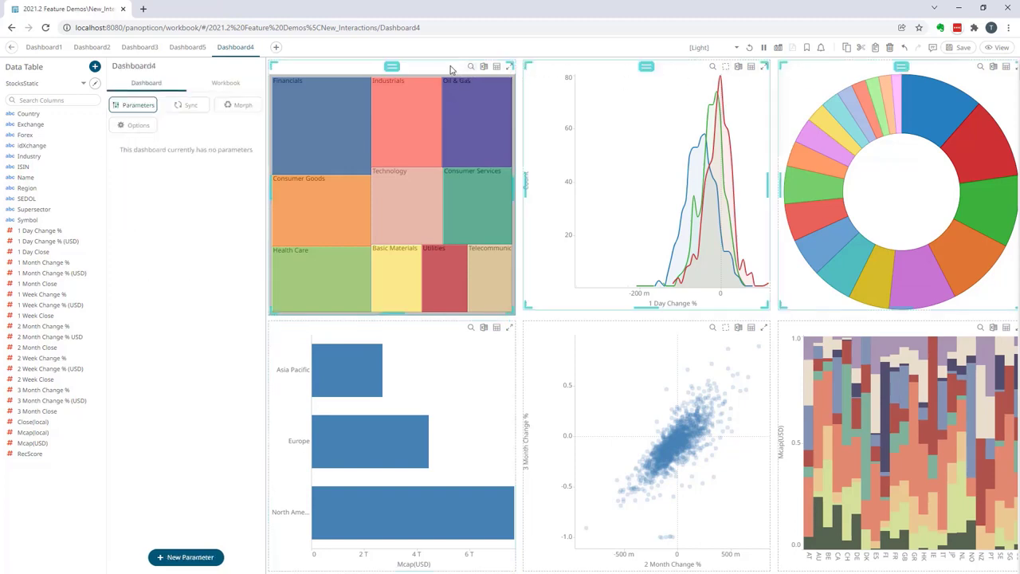
right_click(451, 70)
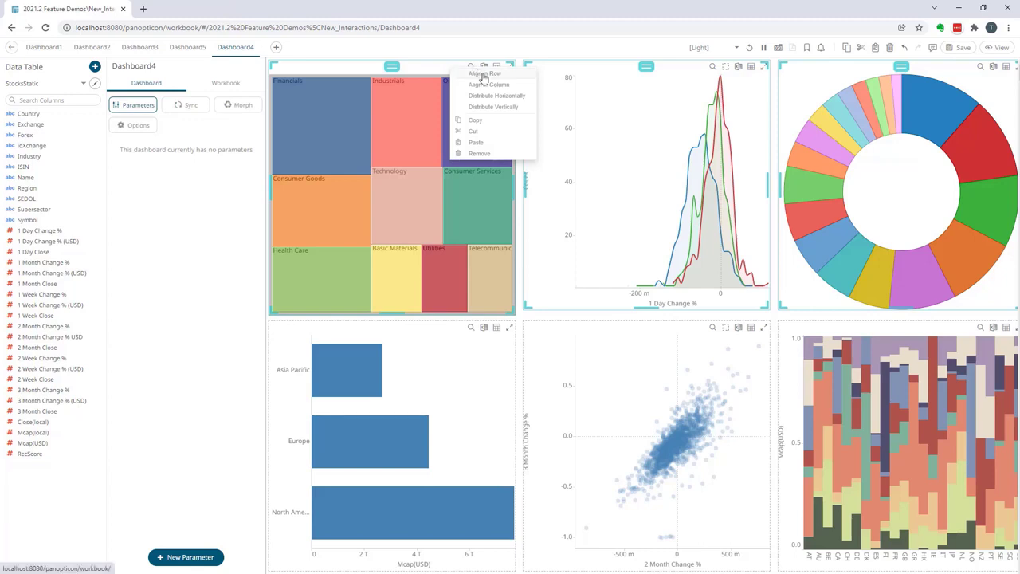
left_click(482, 74)
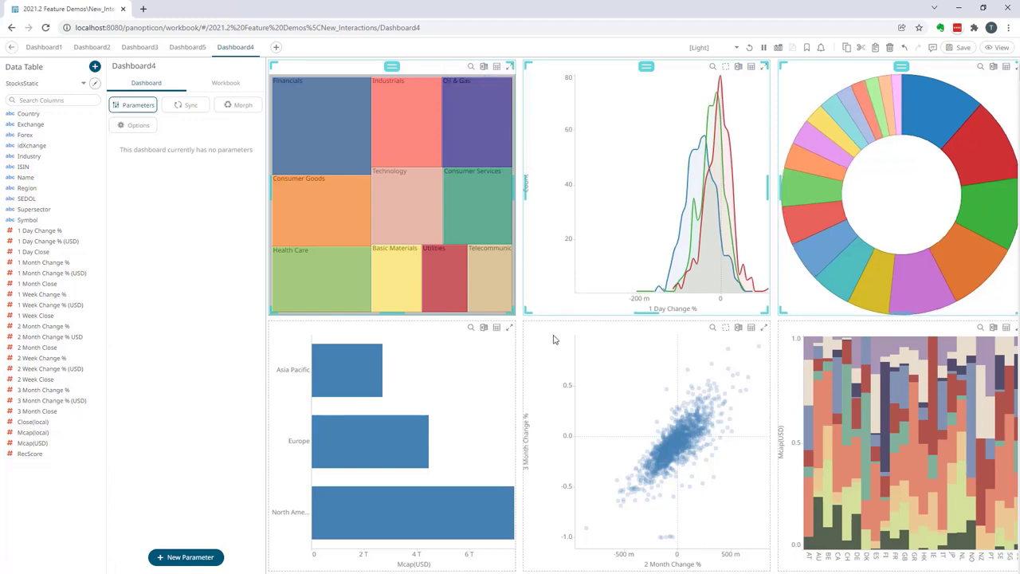
Clear the chart selection and switch Dashboard4 to view mode
left_click(518, 320)
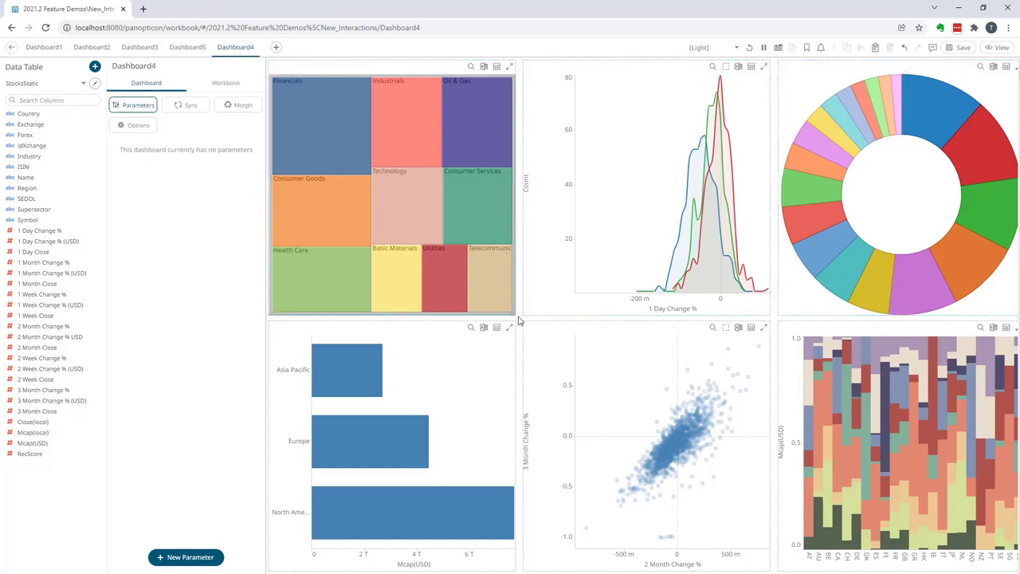
left_click(998, 48)
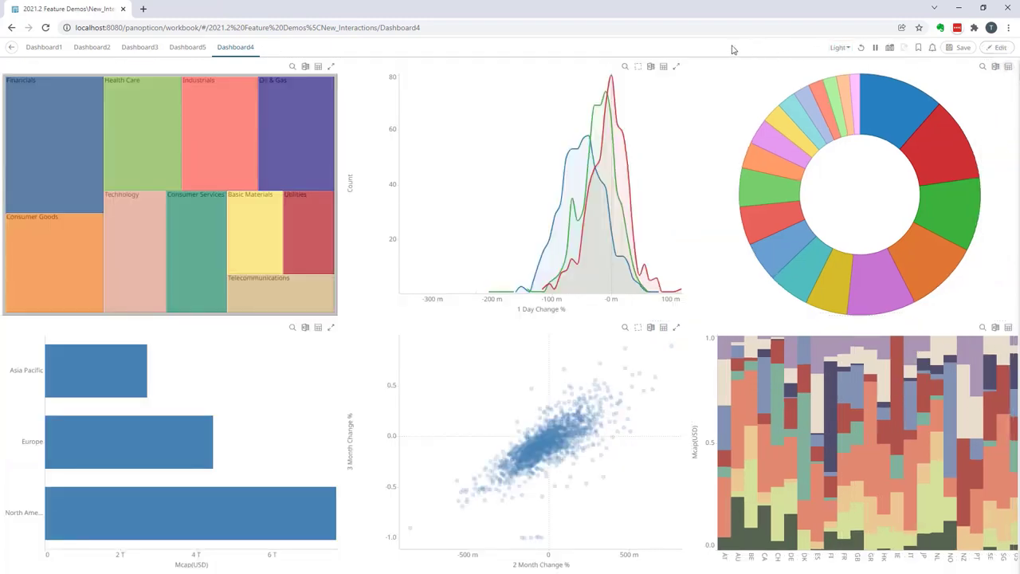